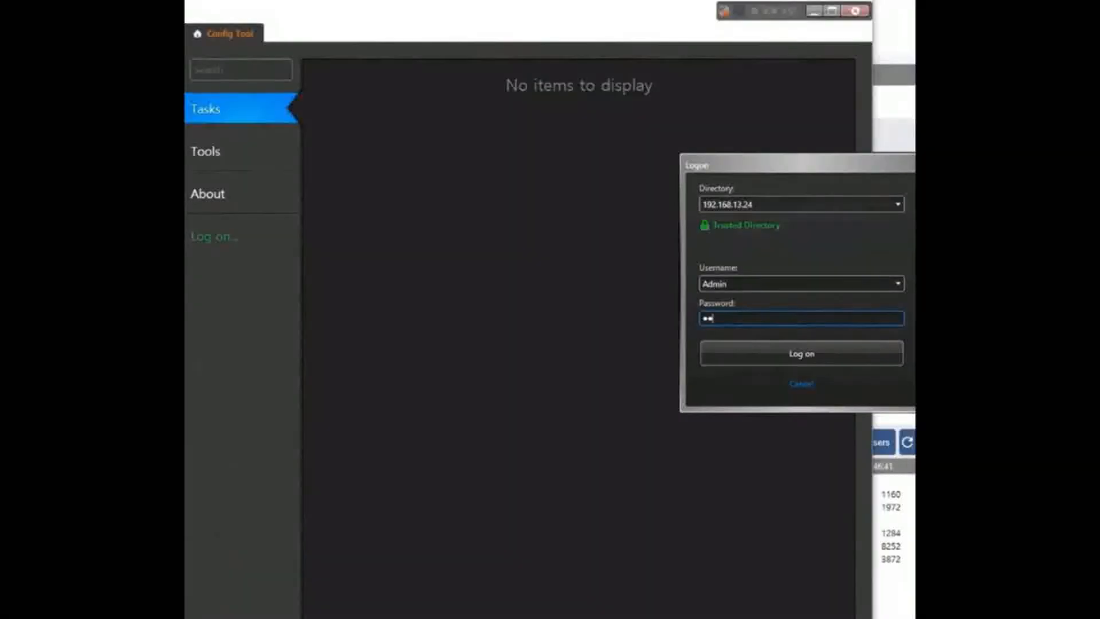
# Step: Log on and open the DESKTOP-H67AFP1 unit's Hardware and Peripherals views
pyautogui.write('********')
pyautogui.press('Return')
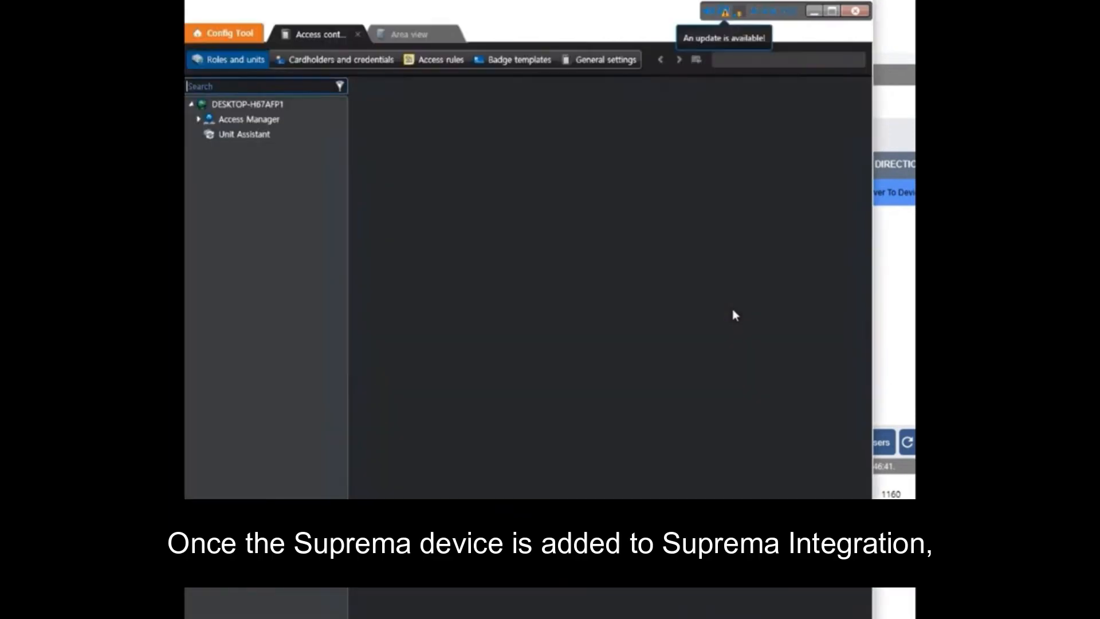
pyautogui.doubleClick(247, 119)
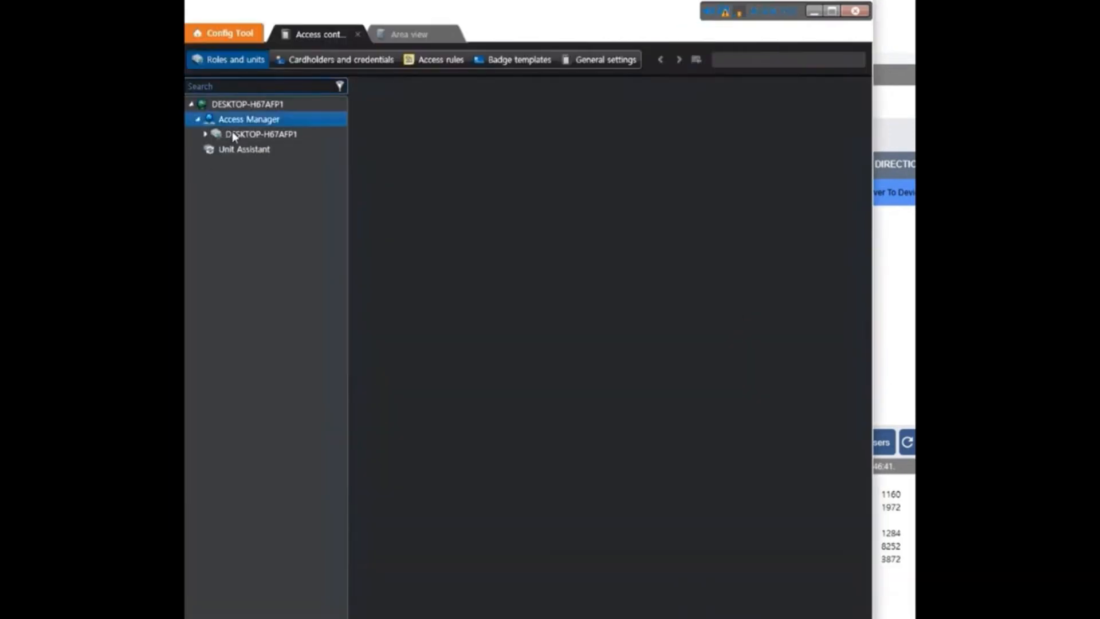
pyautogui.click(236, 134)
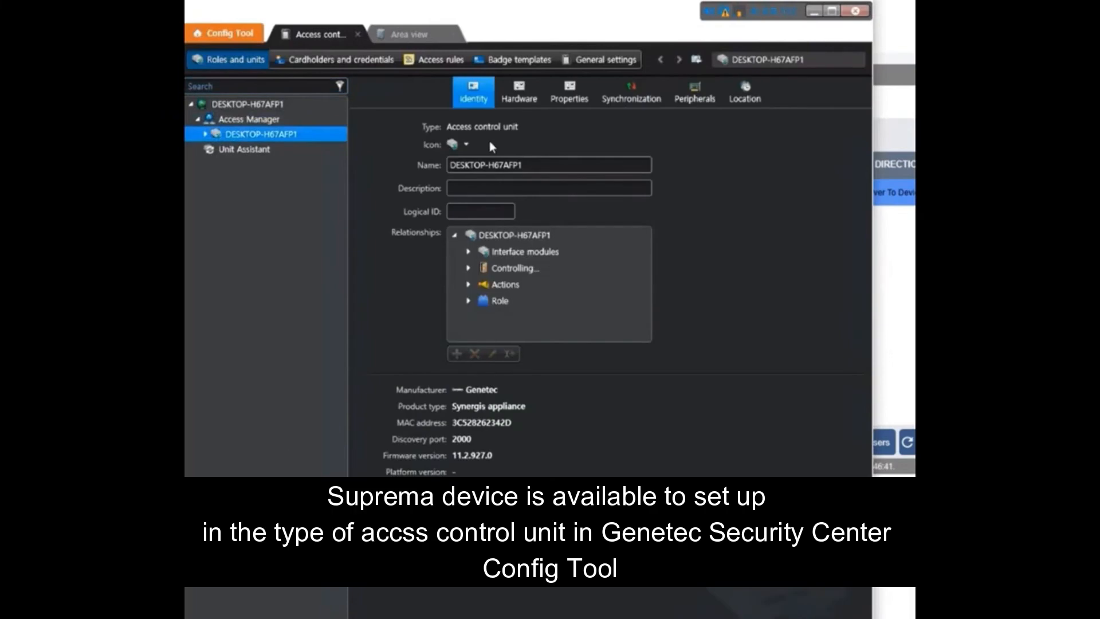
pyautogui.click(519, 92)
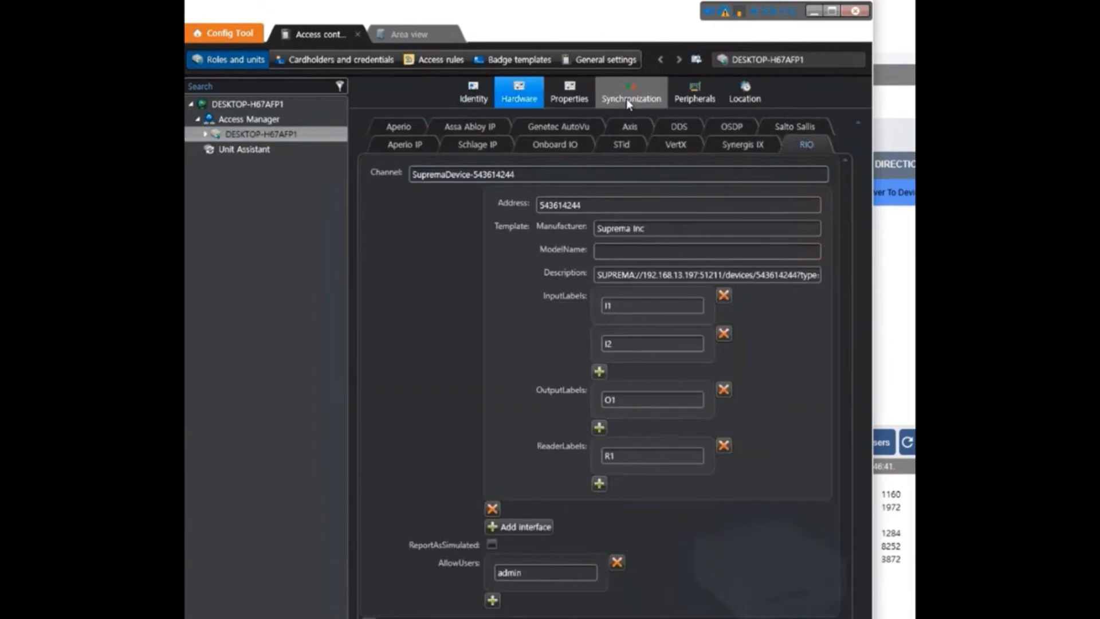
pyautogui.click(694, 93)
# Step: List the Suprema device's I1, I2, O1 and R1 peripherals, then go back to Door2's hardware settings
pyautogui.click(363, 142)
pyautogui.click(369, 138)
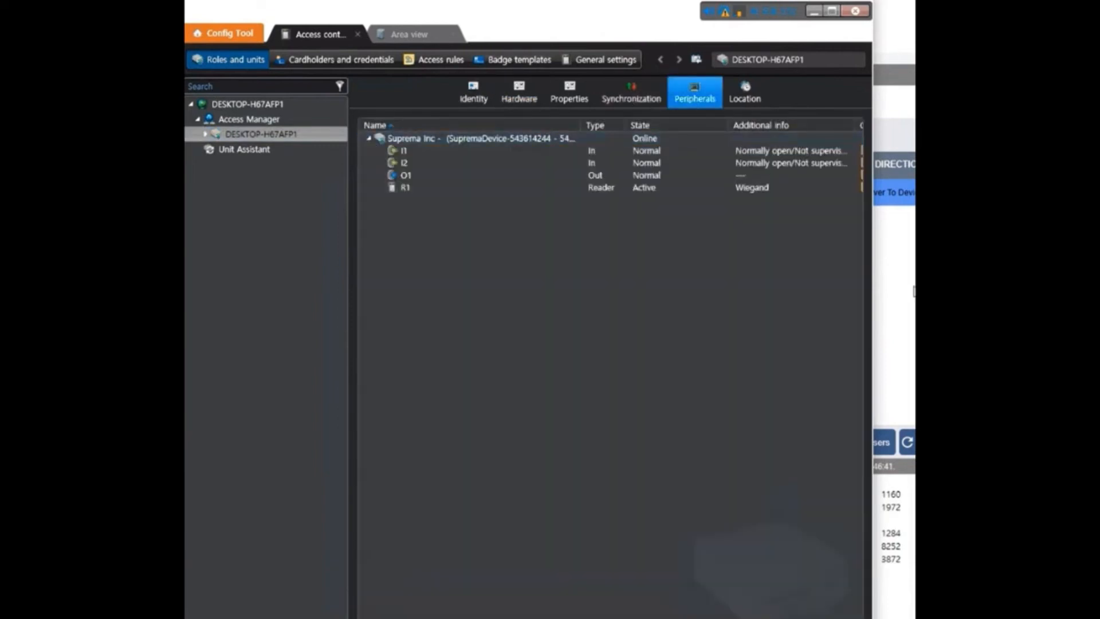
pyautogui.click(894, 245)
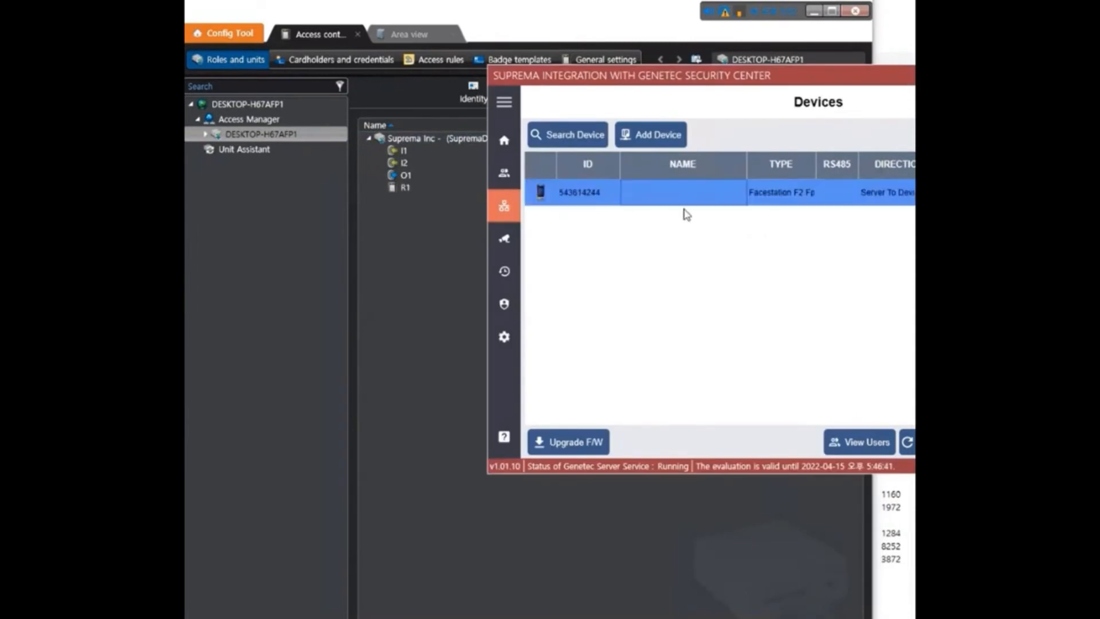
pyautogui.click(449, 256)
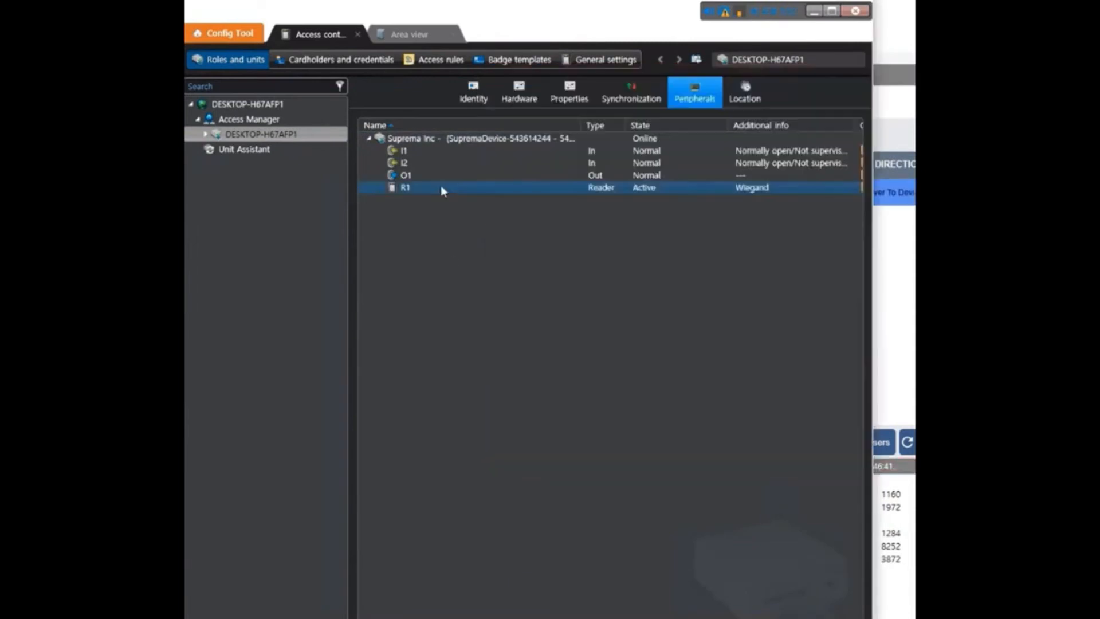
pyautogui.click(506, 92)
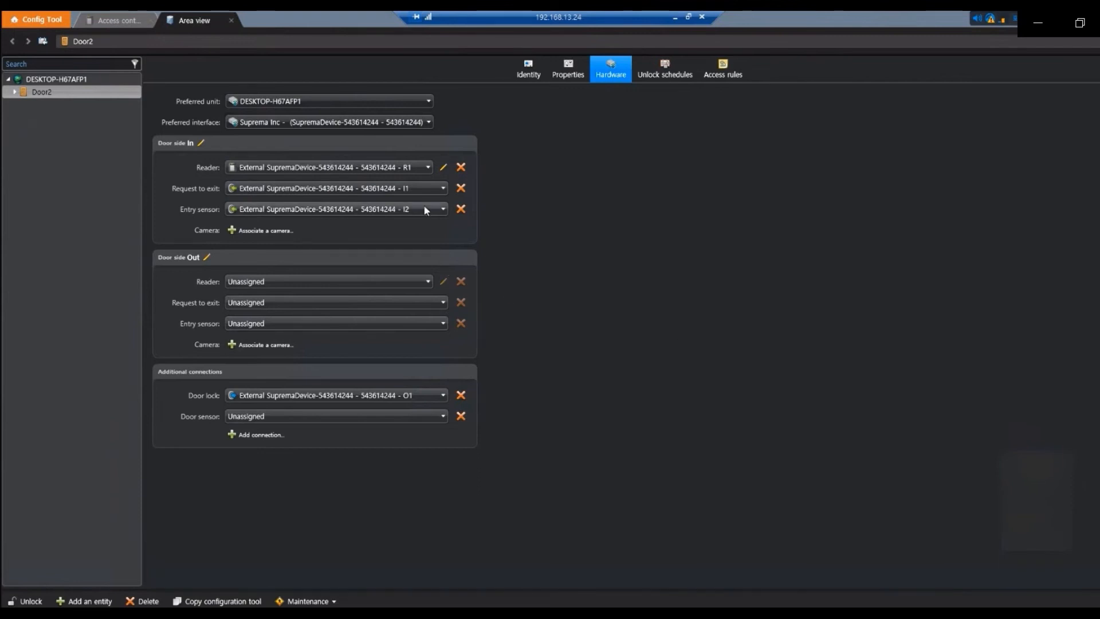
pyautogui.click(424, 208)
# Step: Set Door2's Door side In entry sensor back to input I2
pyautogui.click(460, 209)
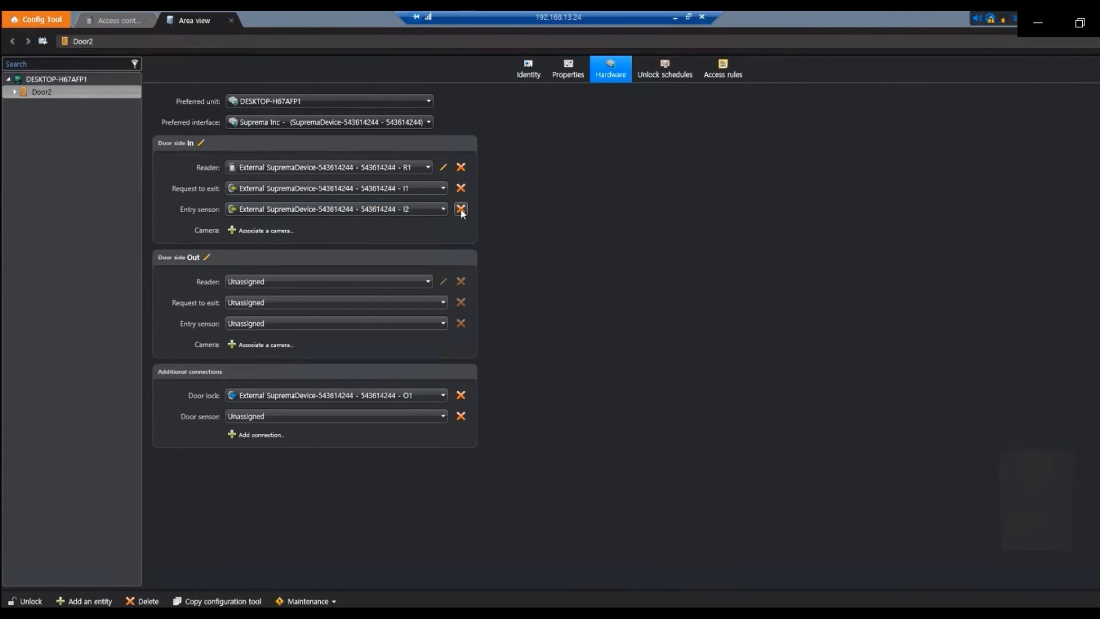
pyautogui.click(431, 209)
pyautogui.click(405, 291)
# Step: Open Cardholder management from the home page and start a new cardholder
pyautogui.click(40, 19)
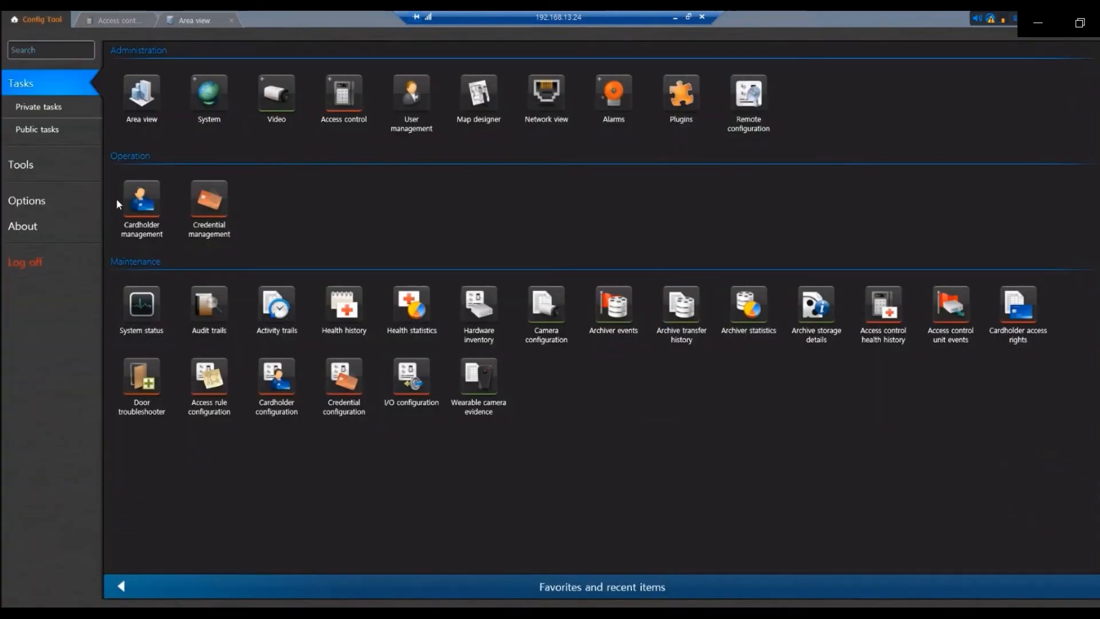
pyautogui.click(152, 203)
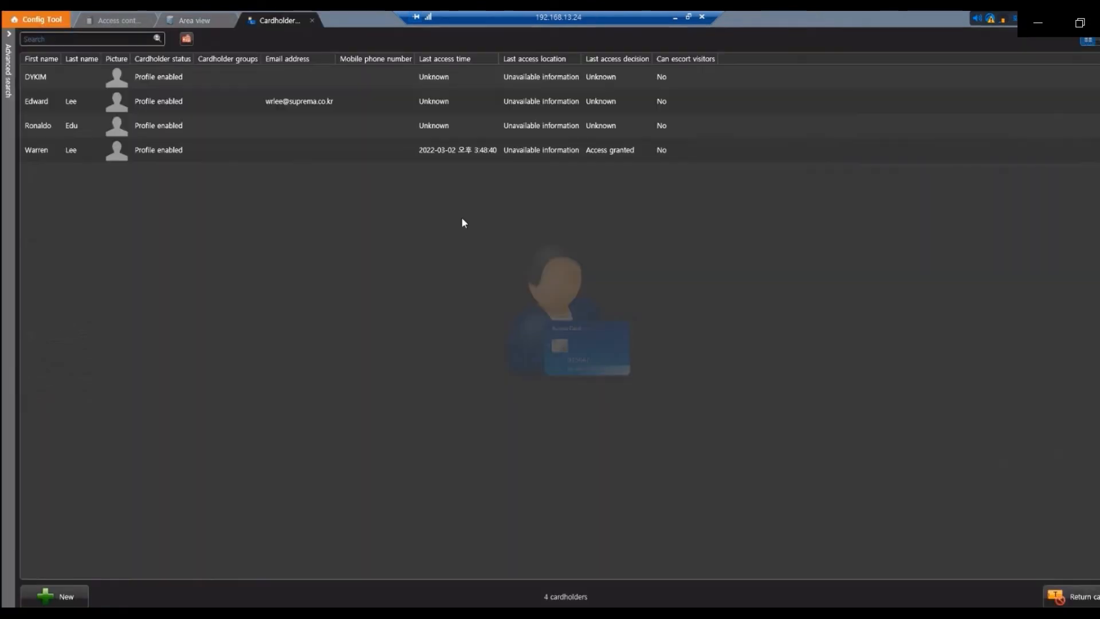
pyautogui.click(56, 595)
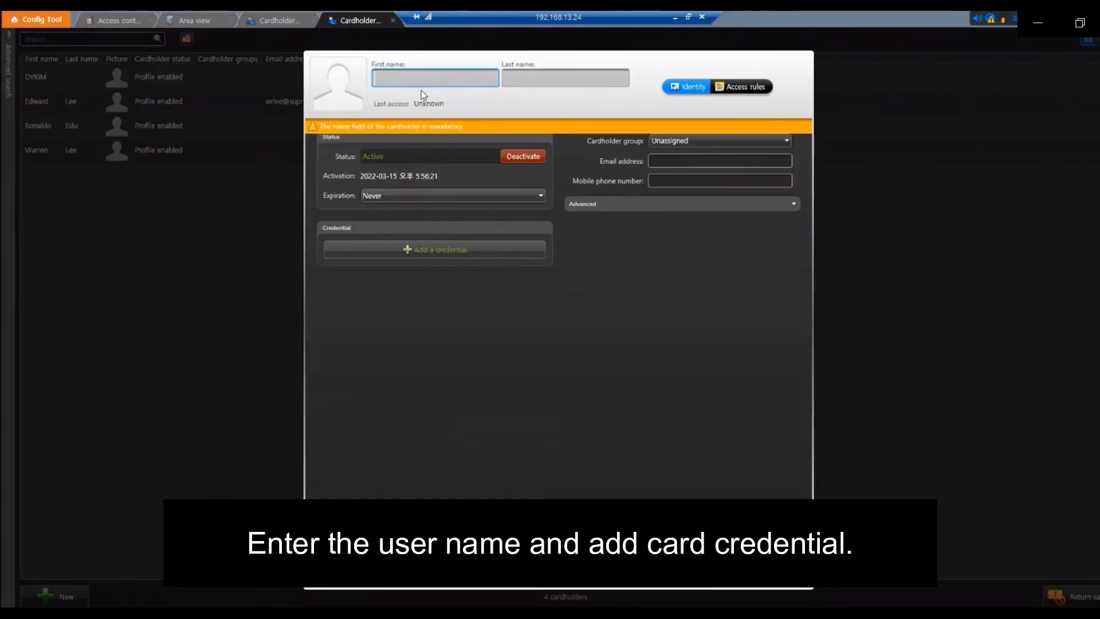
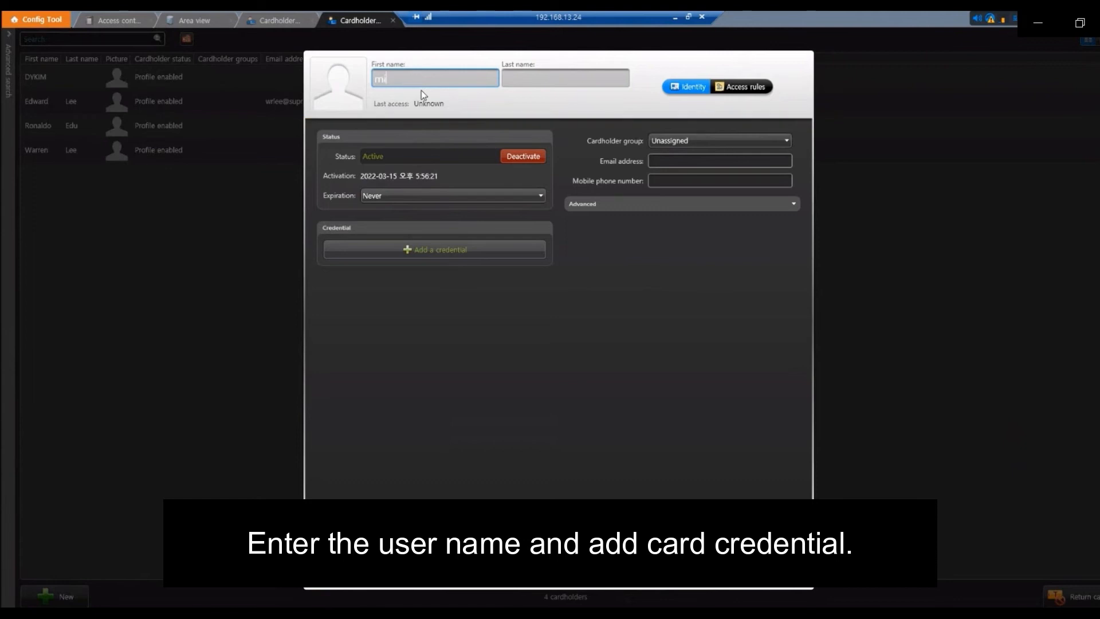
# Step: Enter the new cardholder's first and last name
pyautogui.click(528, 81)
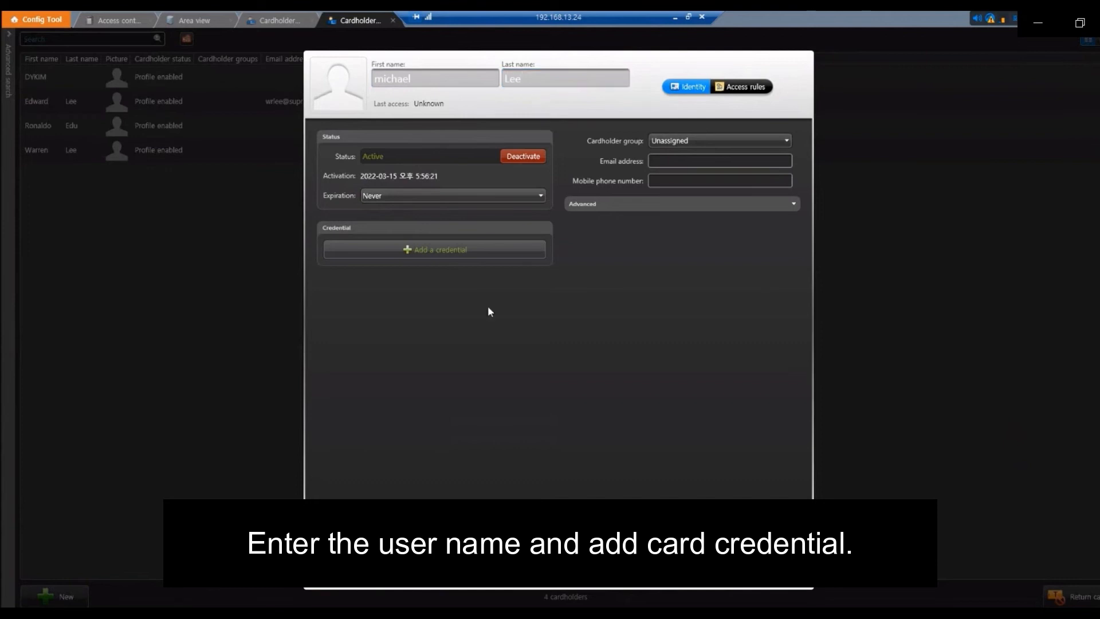
# Step: Add a manually entered Standard 26 bits card credential and save the cardholder
pyautogui.click(468, 249)
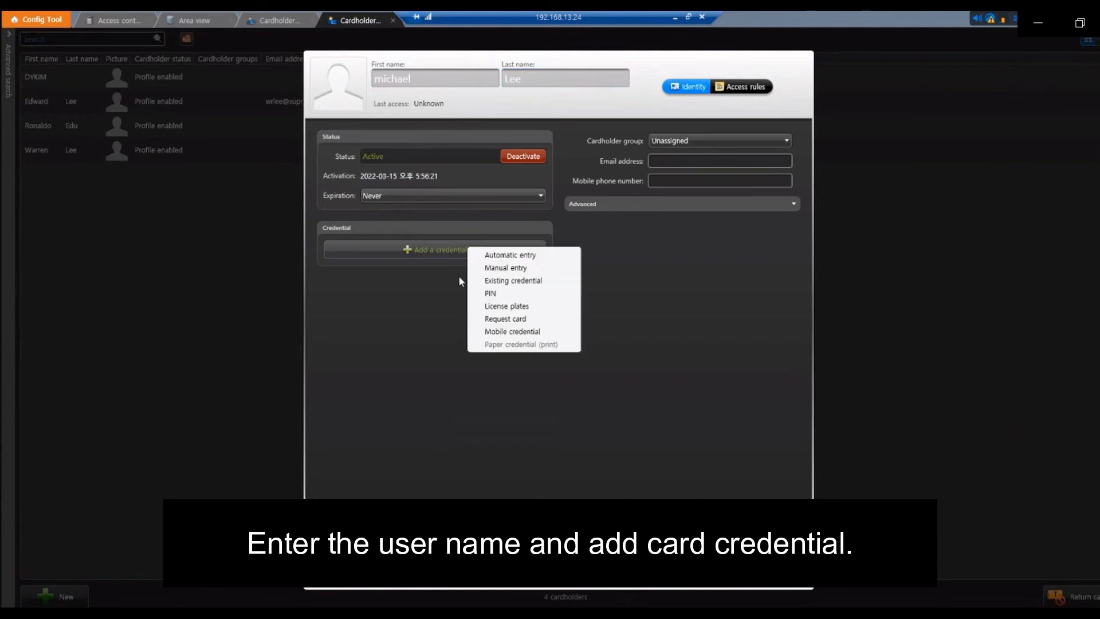
pyautogui.click(518, 268)
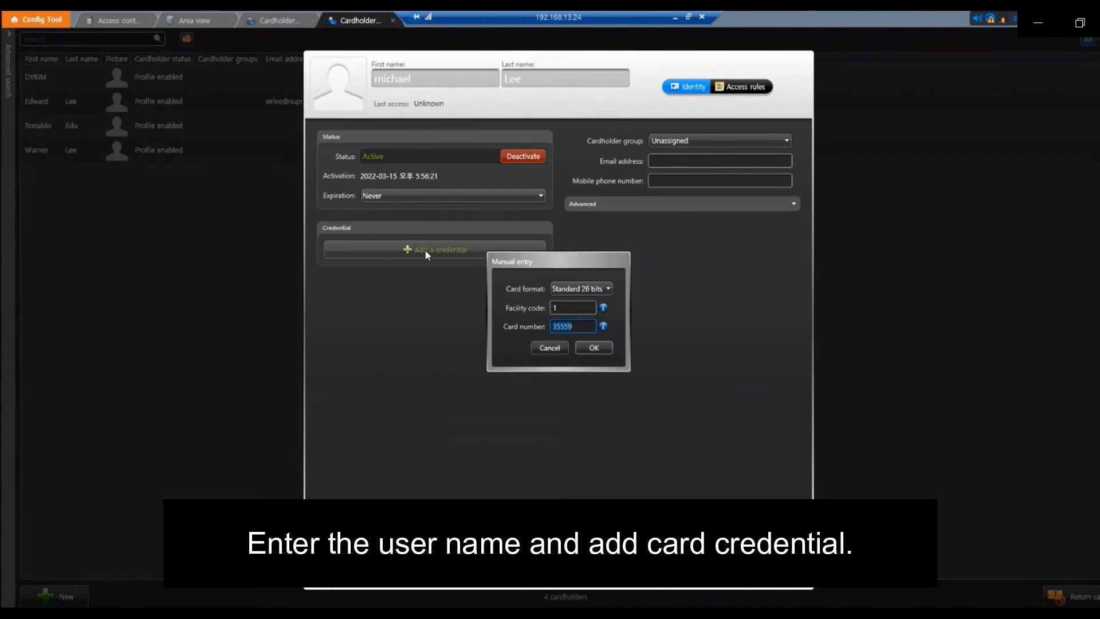
pyautogui.click(590, 288)
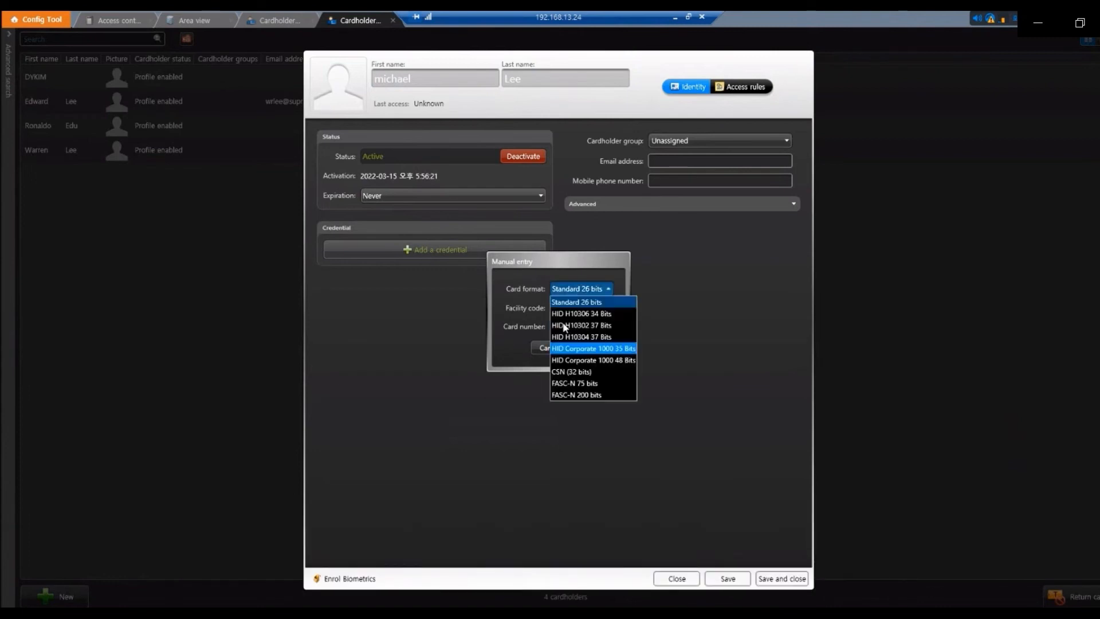
pyautogui.click(596, 305)
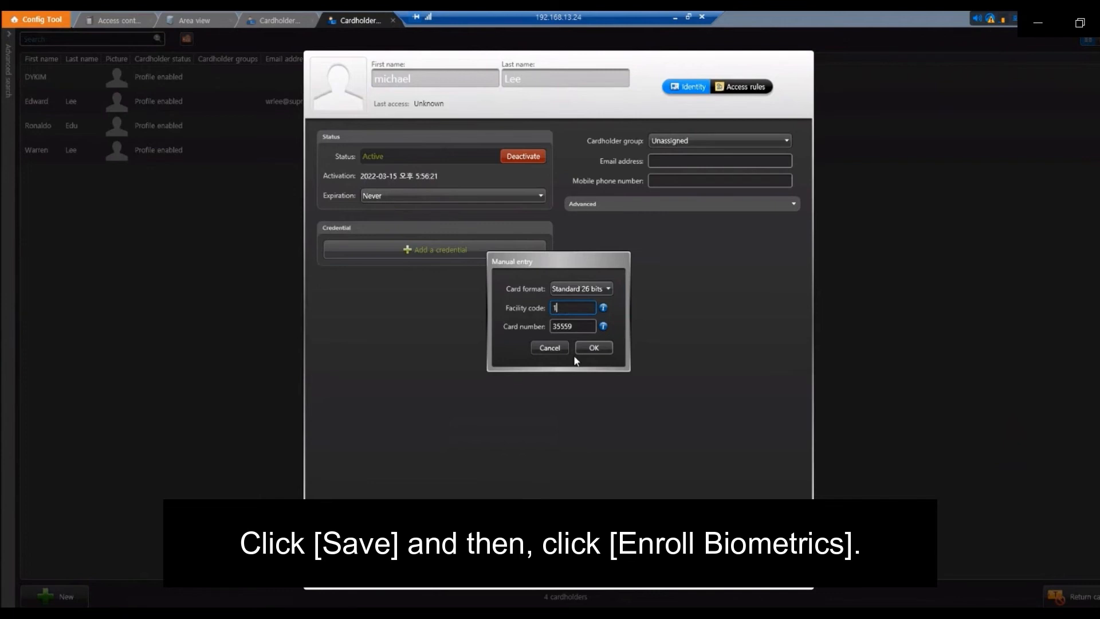
pyautogui.click(590, 349)
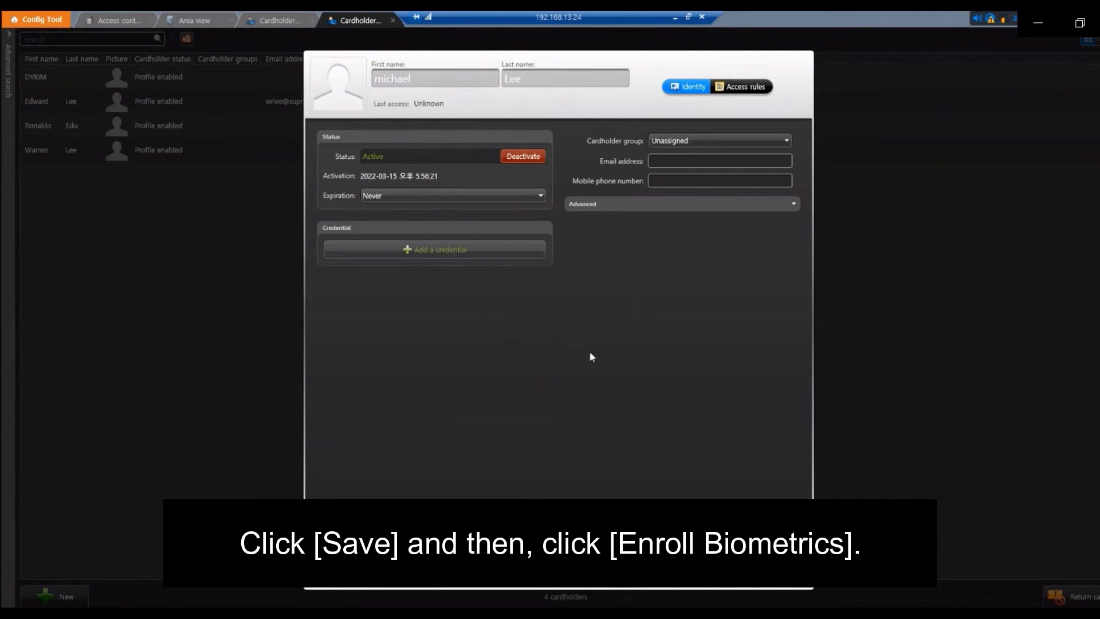
pyautogui.click(741, 581)
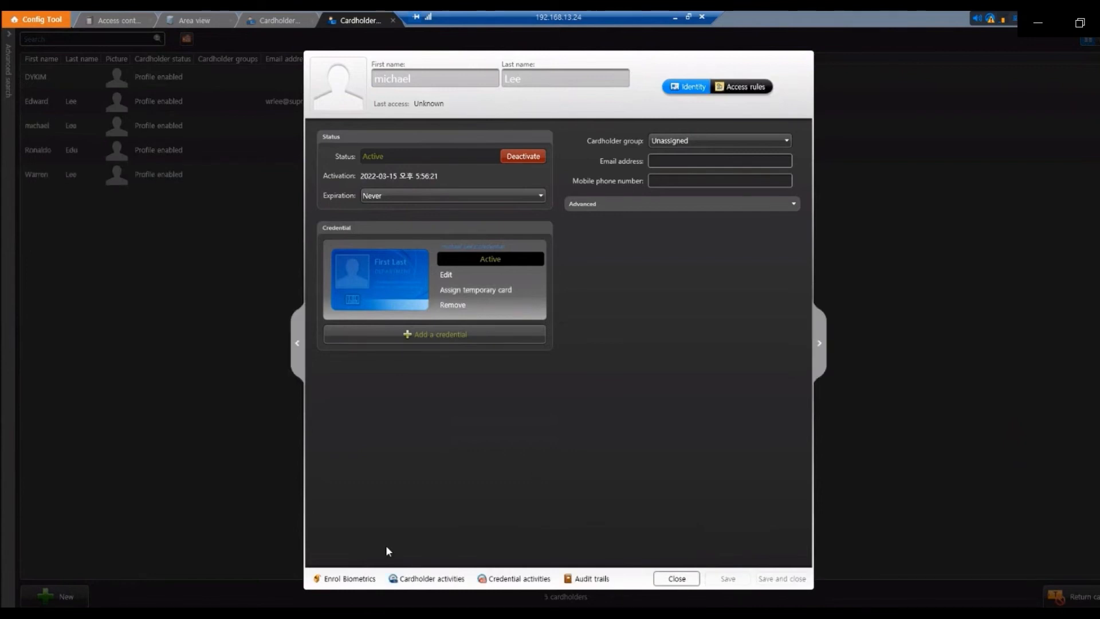
# Step: Start biometric enrollment and log in to Suprema Integration with the device admin user ID and PIN
pyautogui.click(336, 581)
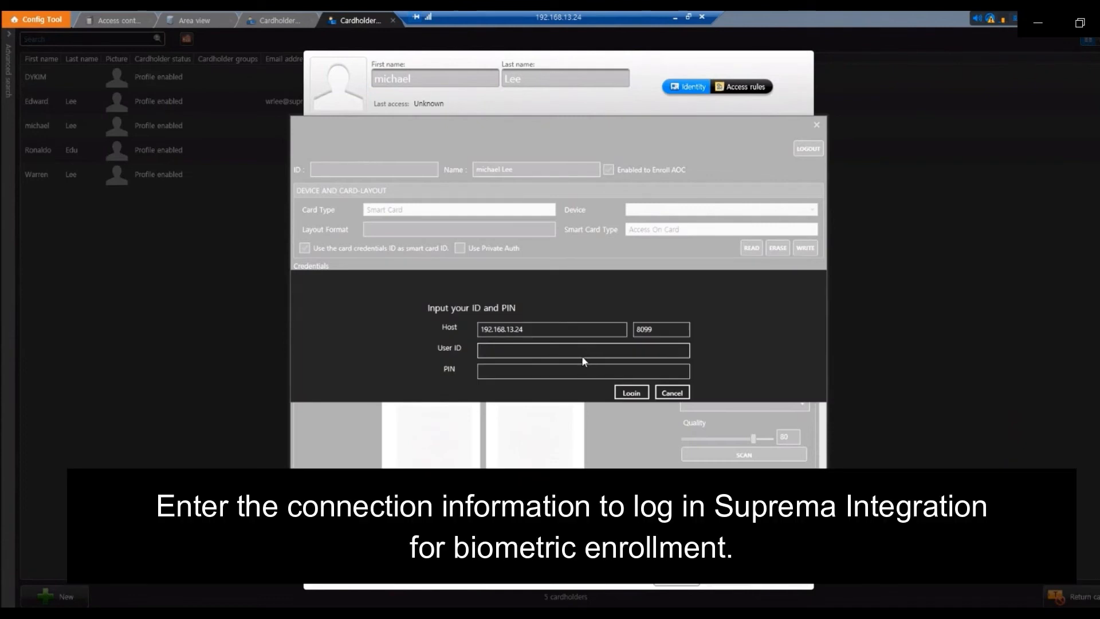
pyautogui.write('deviceadmin')
pyautogui.press('Tab')
pyautogui.write('••')
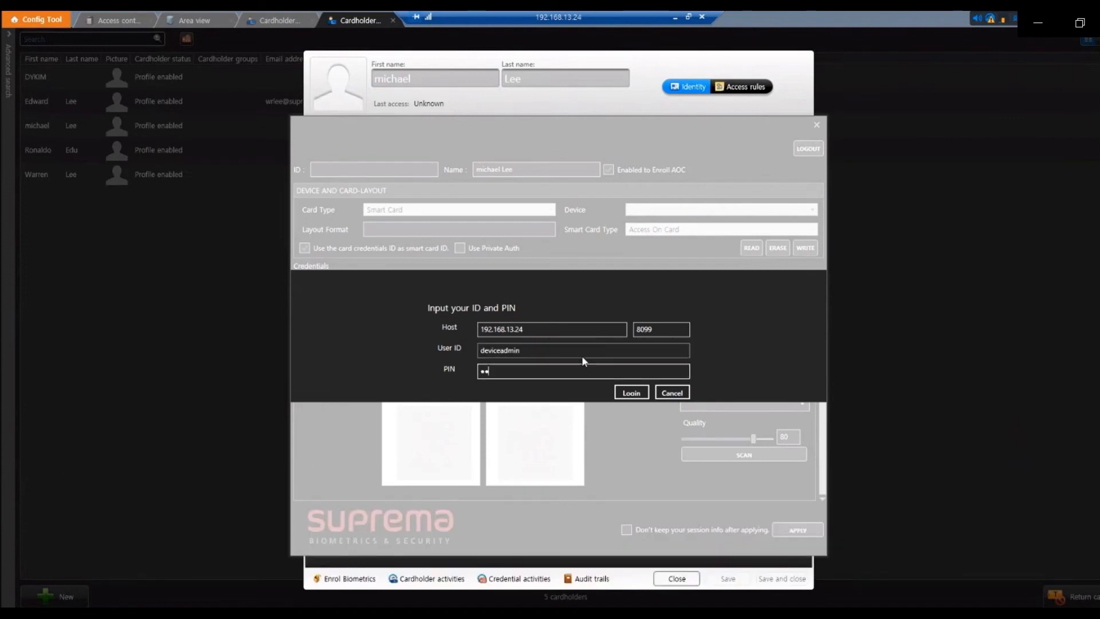
pyautogui.write('••')
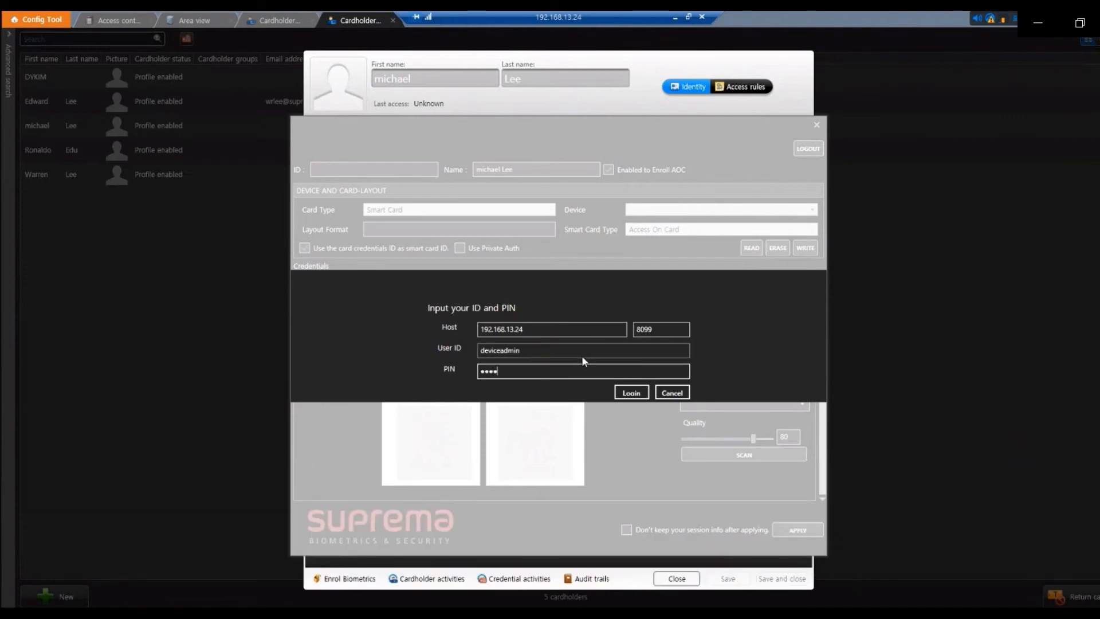
pyautogui.click(631, 393)
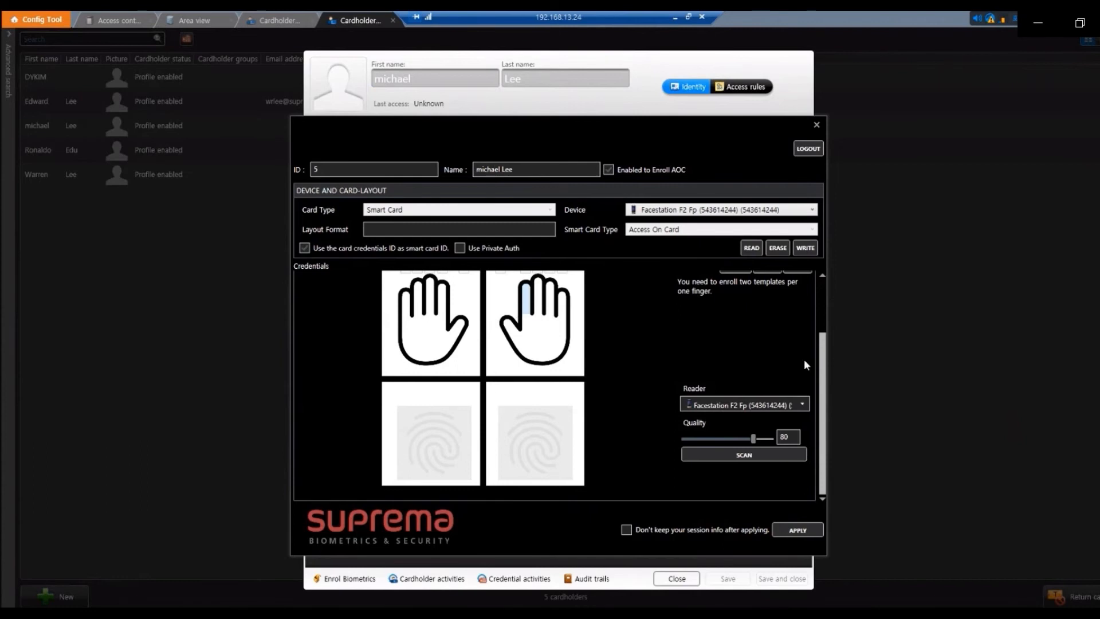
# Step: Disable AOC enrollment and expand the FACE credential section
pyautogui.moveTo(824, 358); pyautogui.dragTo(826, 299)
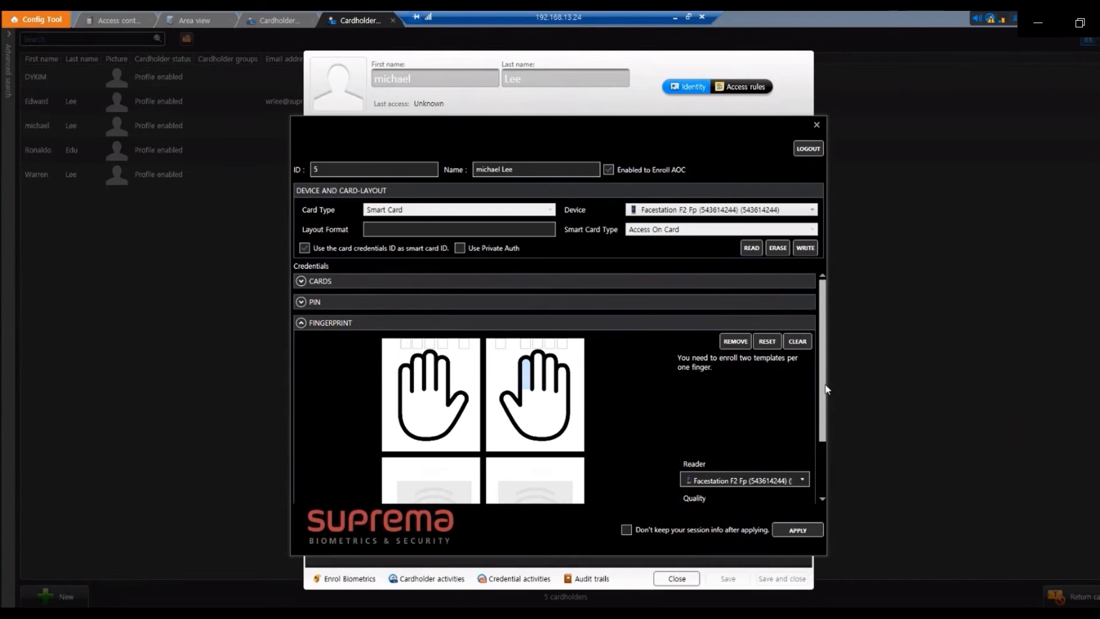
pyautogui.scroll(-1, 827, 431)
pyautogui.scroll(-4, 827, 431)
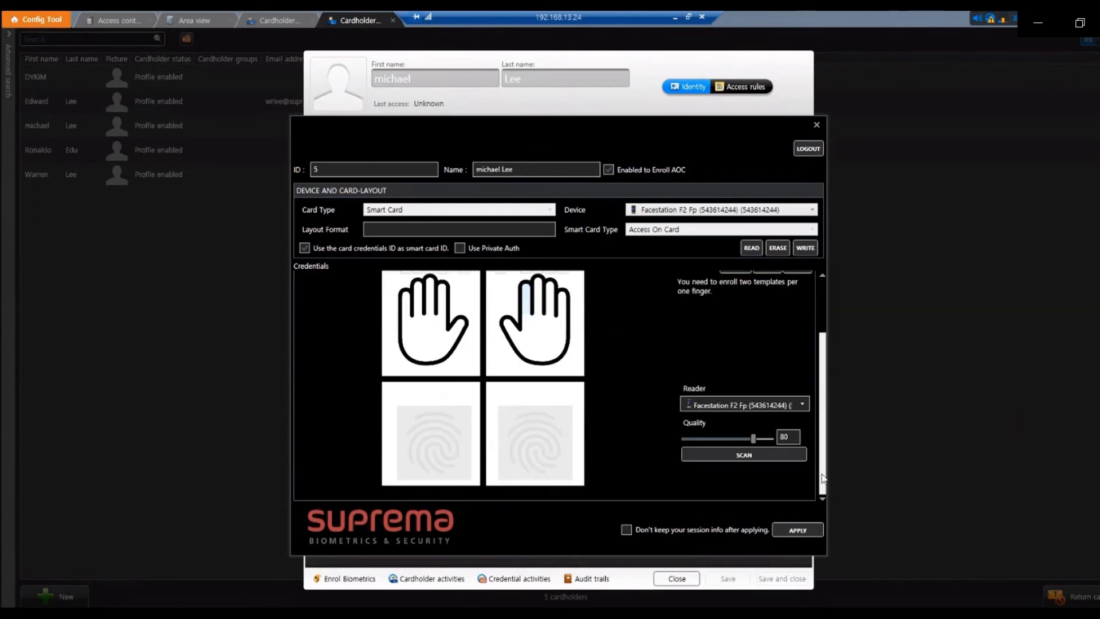
pyautogui.click(608, 169)
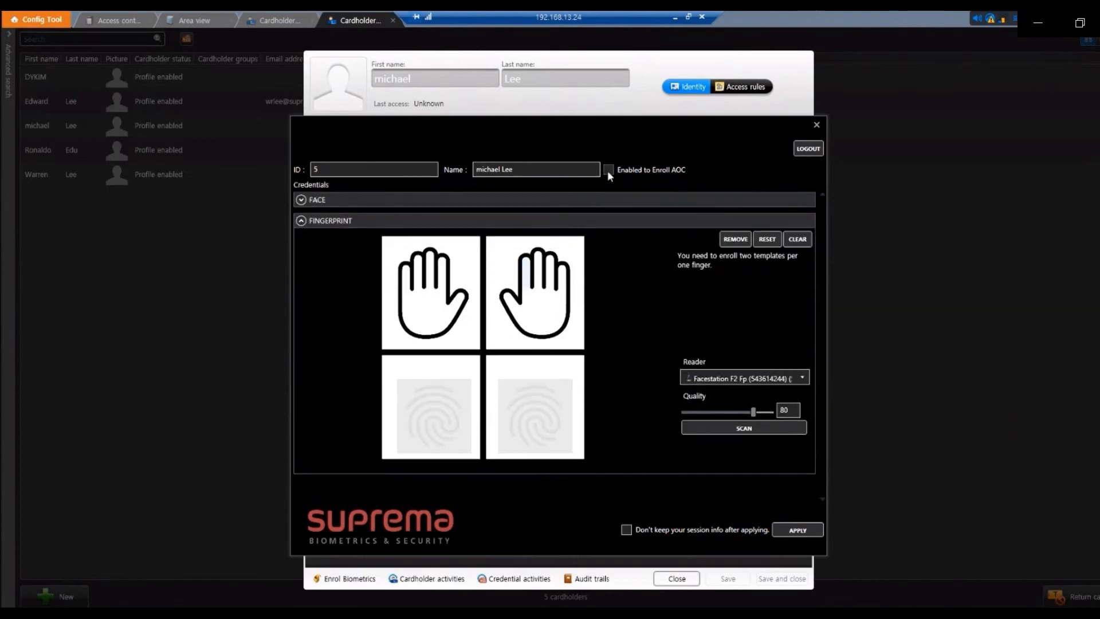
pyautogui.click(563, 202)
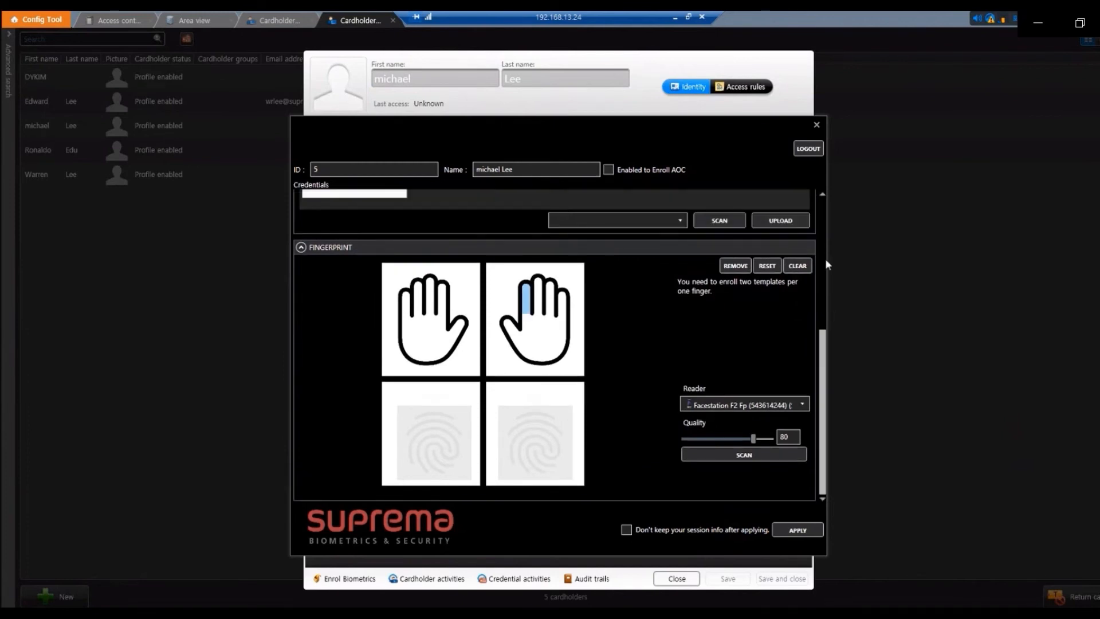
pyautogui.scroll(4, 825, 259)
pyautogui.moveTo(824, 284); pyautogui.dragTo(824, 255)
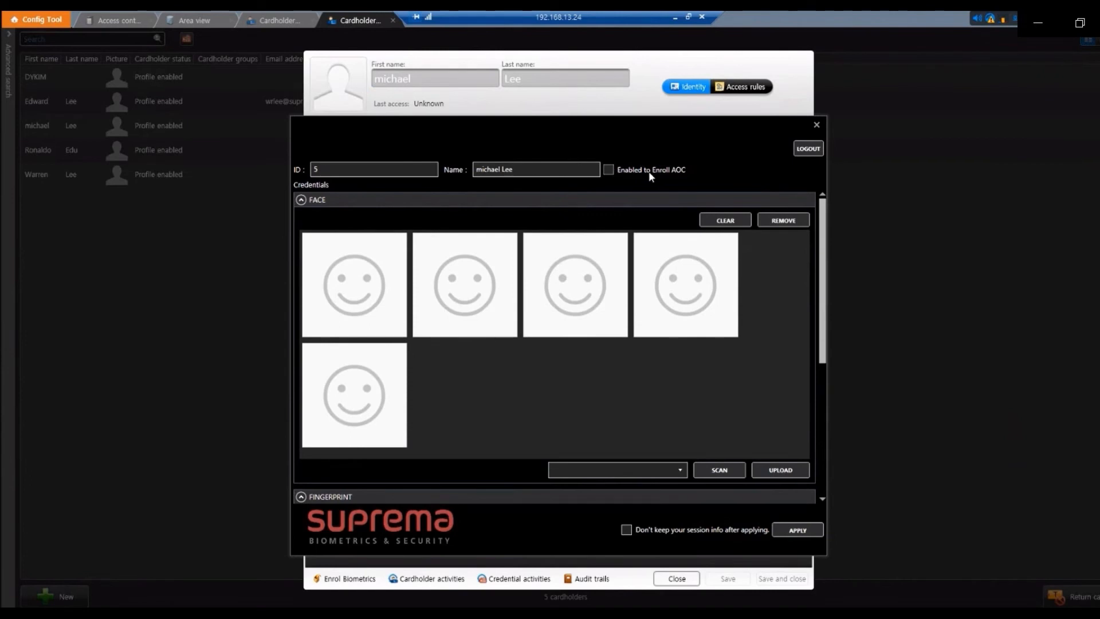
pyautogui.click(609, 169)
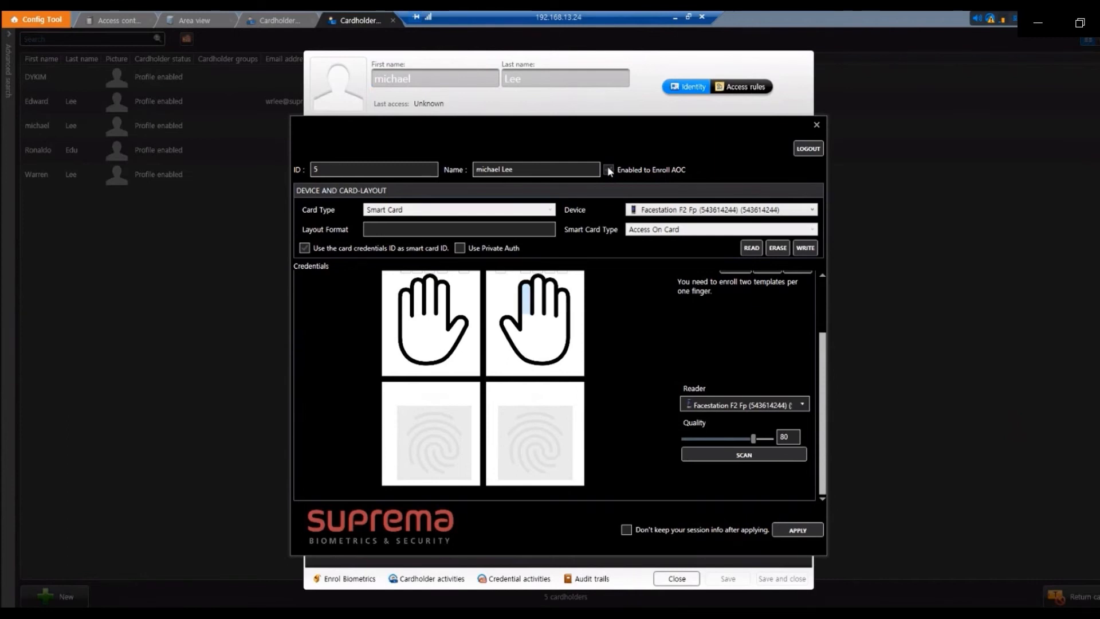
pyautogui.click(608, 169)
pyautogui.moveTo(822, 345); pyautogui.dragTo(828, 212)
# Step: Choose Facestation F2 Fp as the face scanner and select the right index finger
pyautogui.click(383, 259)
pyautogui.click(681, 465)
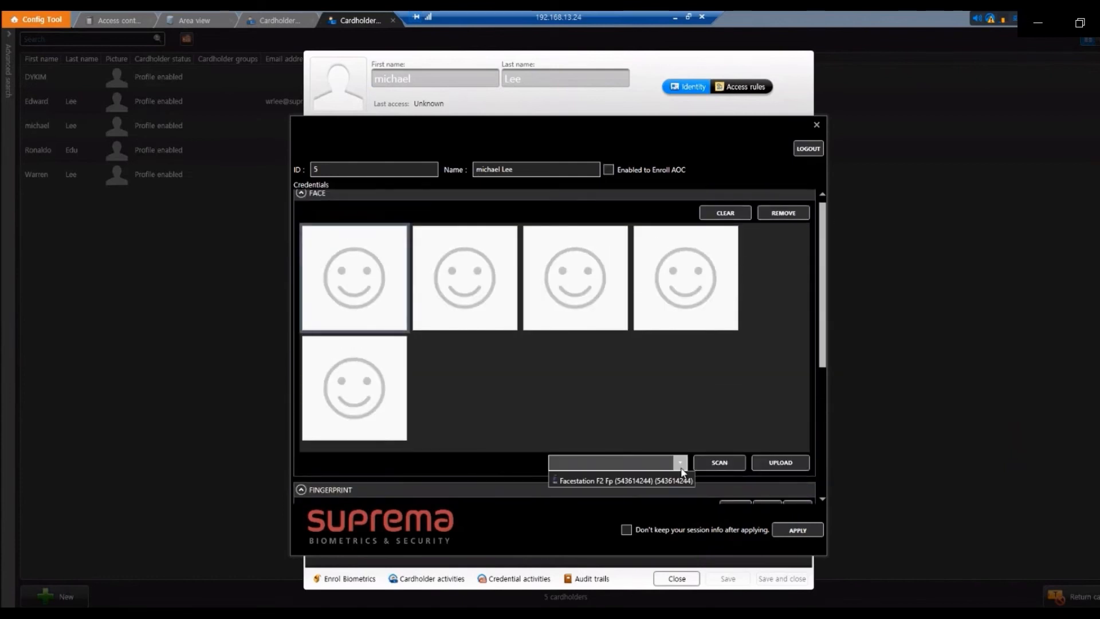
pyautogui.click(661, 481)
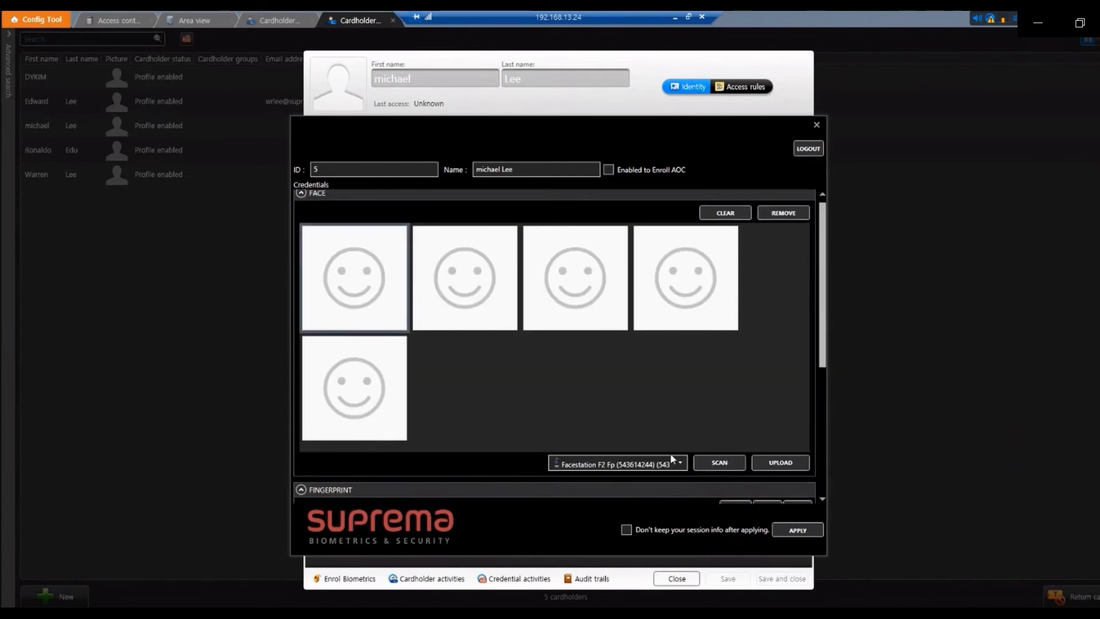
pyautogui.moveTo(823, 351); pyautogui.dragTo(822, 480)
pyautogui.click(532, 314)
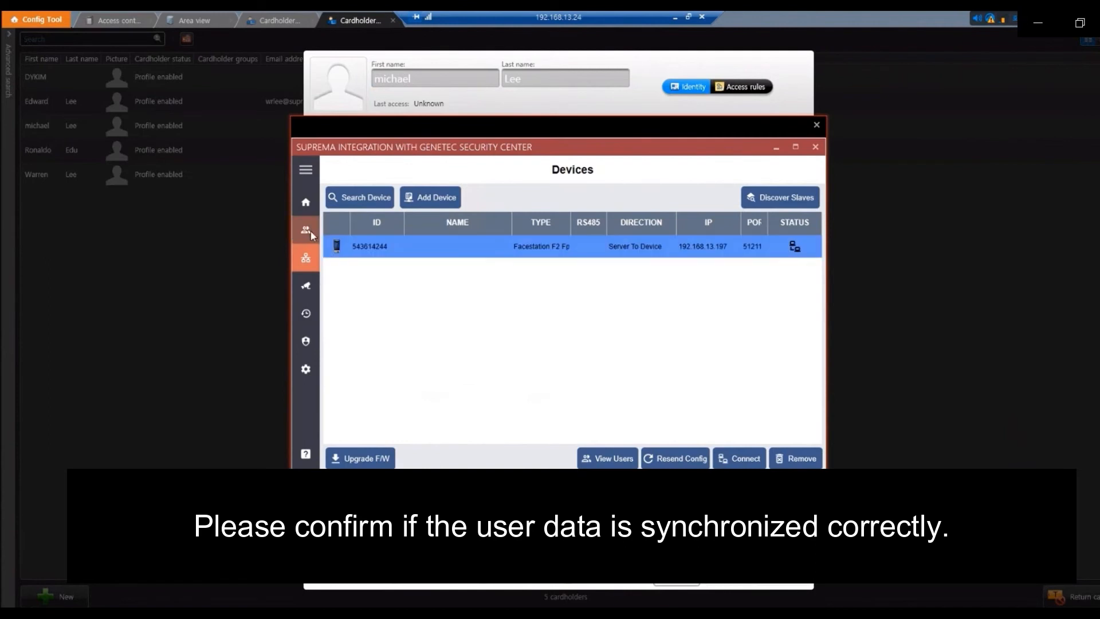
# Step: Show Suprema Integration's Users list and select user 5 to confirm it synced
pyautogui.click(306, 229)
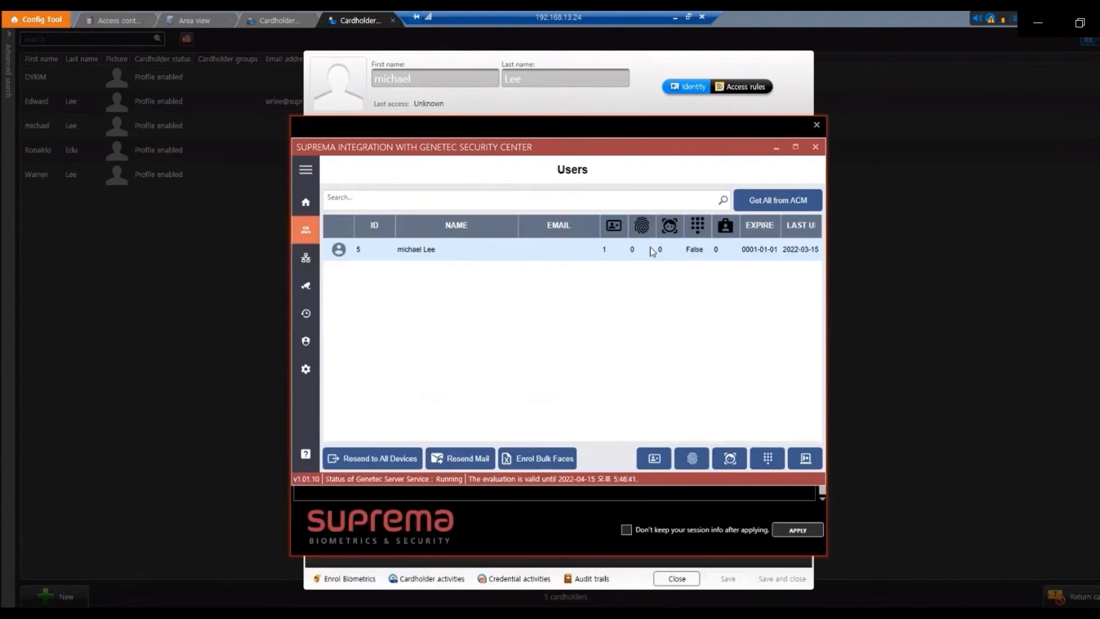
pyautogui.click(652, 247)
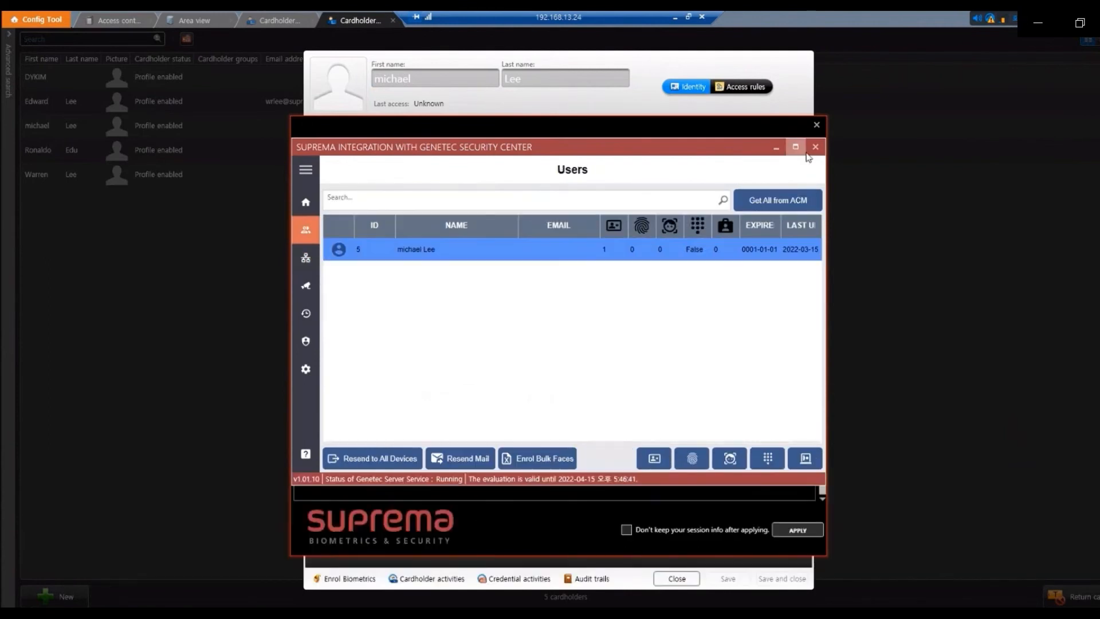